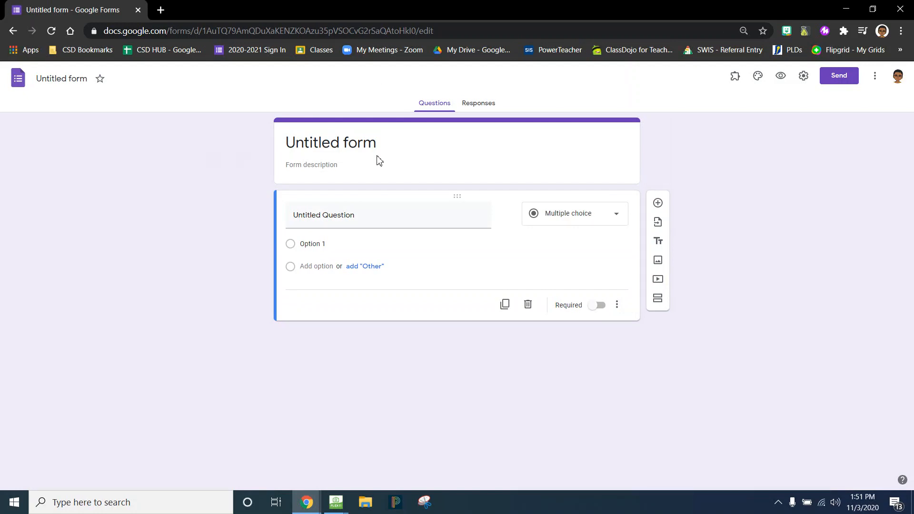
Title the form "Data Chat Appointments".
click(384, 141)
text(Data C)
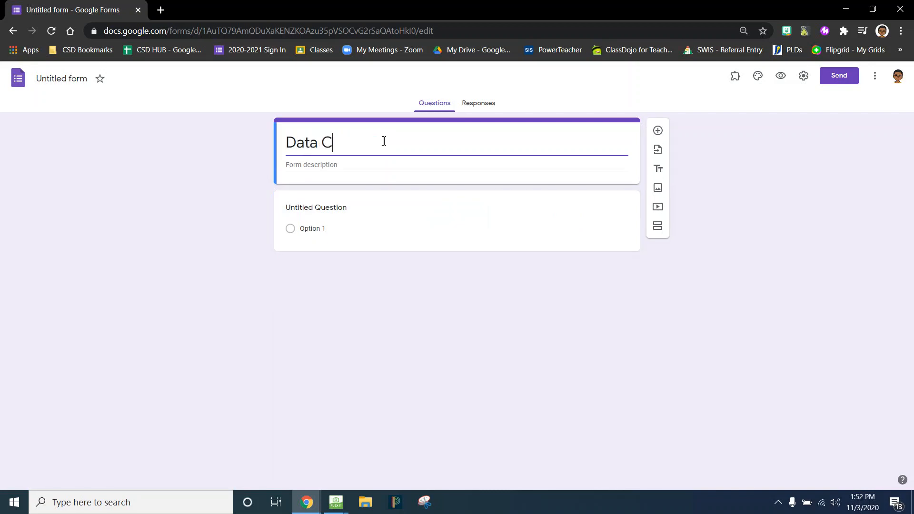
text(hat Appointments)
Turn the first question into a required short-answer question titled "Name".
click(305, 213)
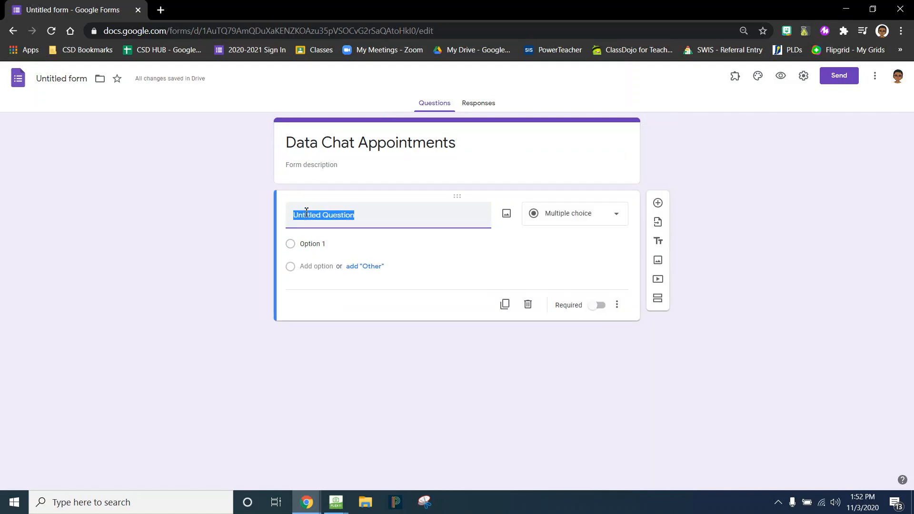
text(Name)
click(572, 219)
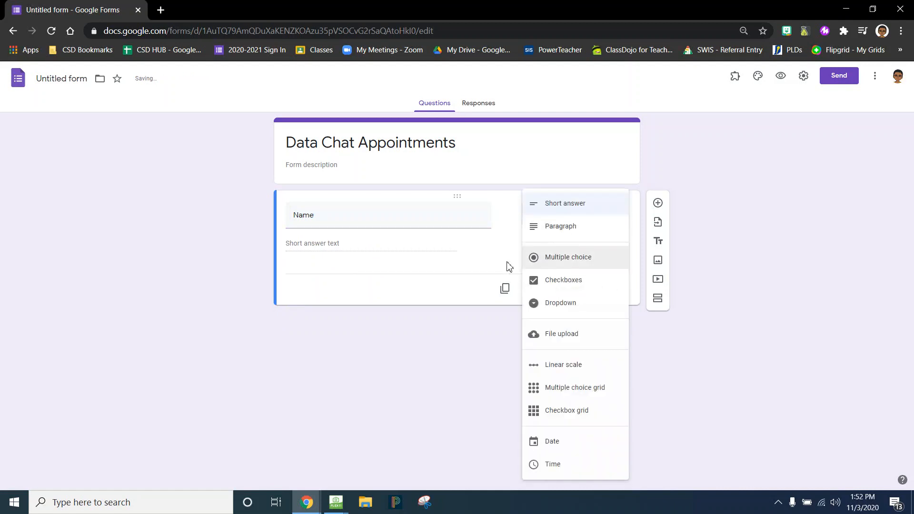
click(509, 266)
click(599, 290)
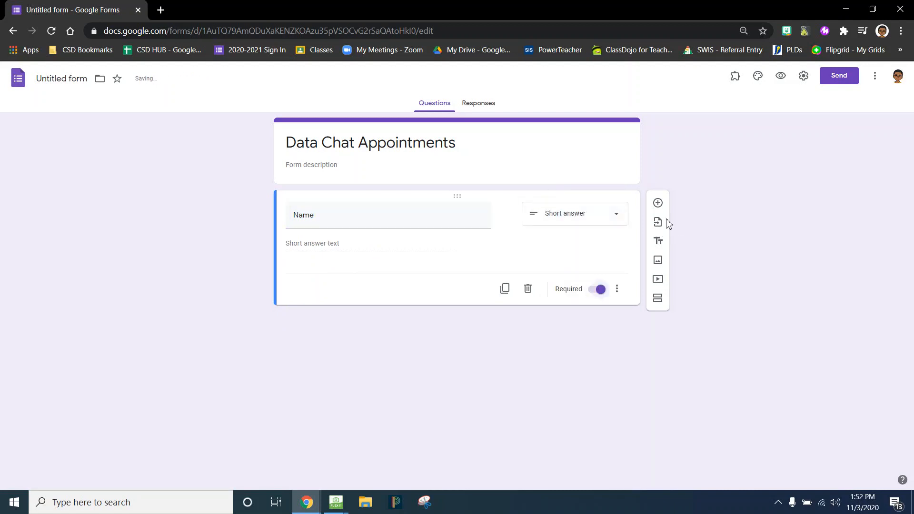
Add a multiple-choice question below Name reading "Please select a time to meet.".
click(658, 204)
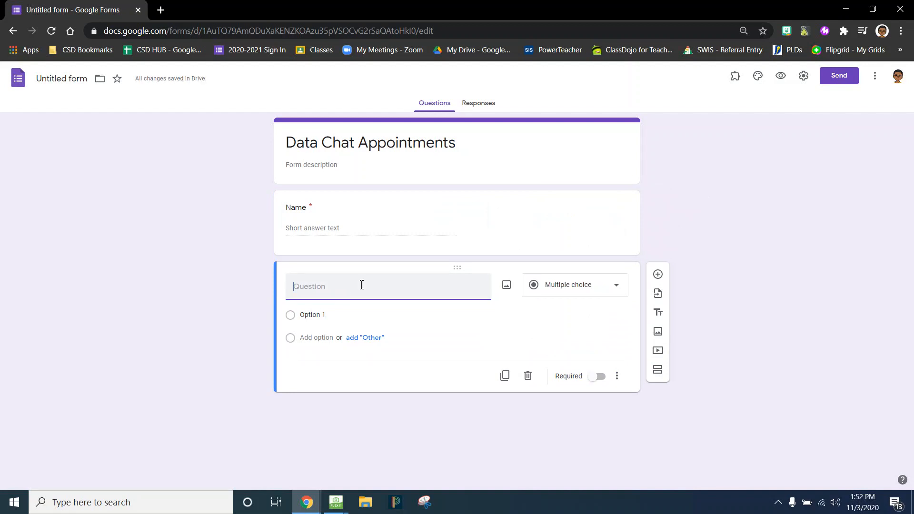
text(Please select)
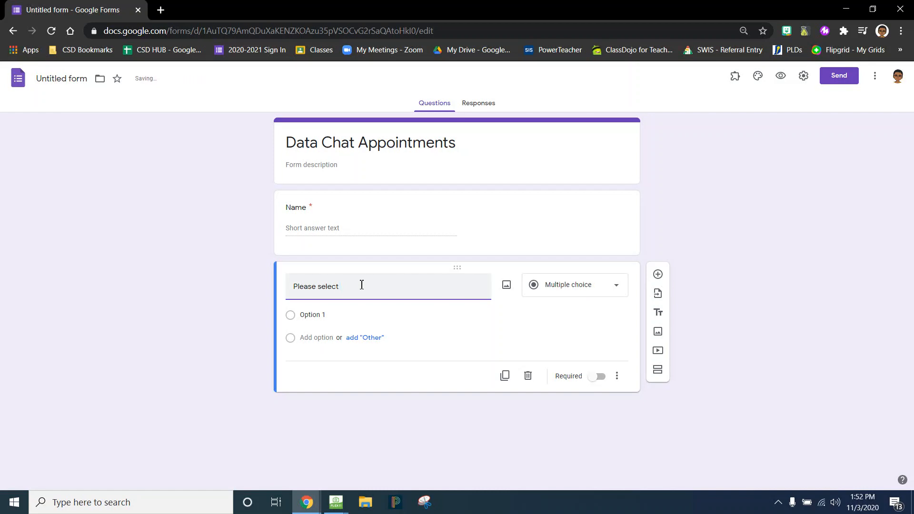
text( a time to meet.)
Enter 8:00, 8:30, 9:00 and 9:30 as the first four options of the meeting-time question.
click(305, 320)
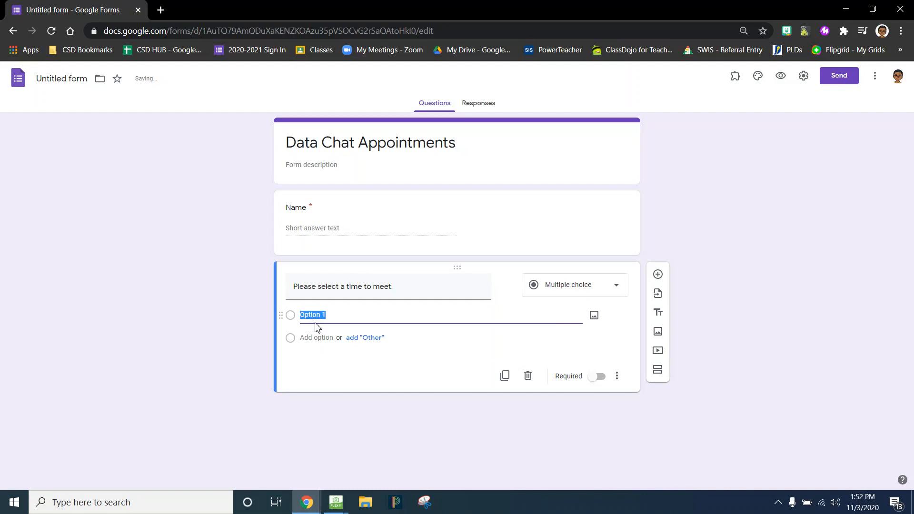
text(8:00)
click(317, 338)
text(8:3)
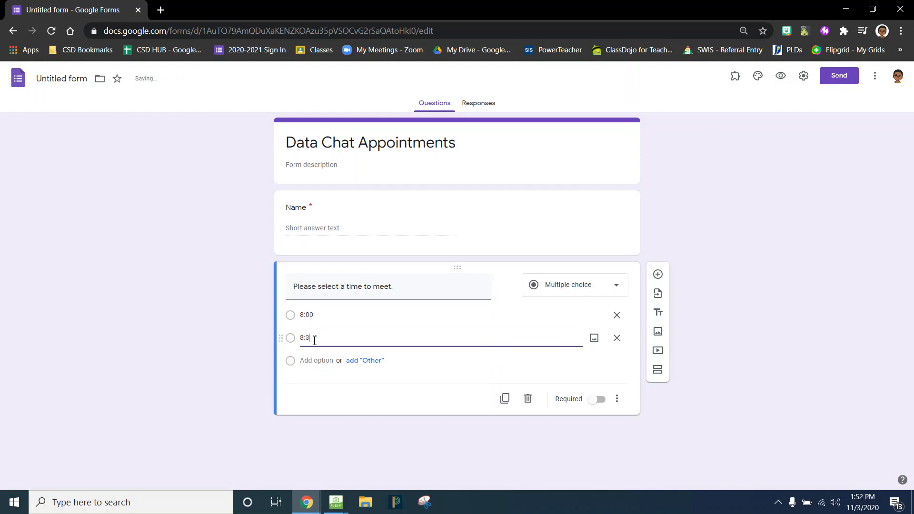
text(0)
key(Return)
text(9)
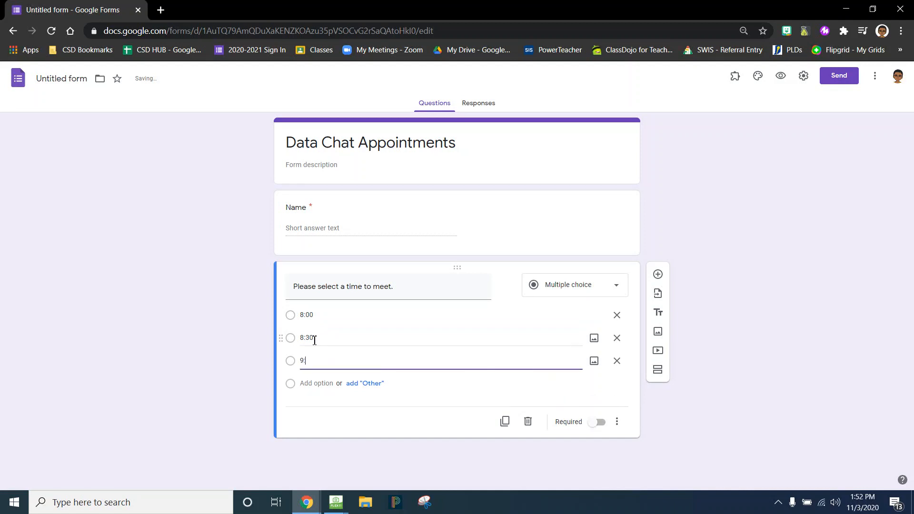
text(:00)
key(Return)
text(9:30)
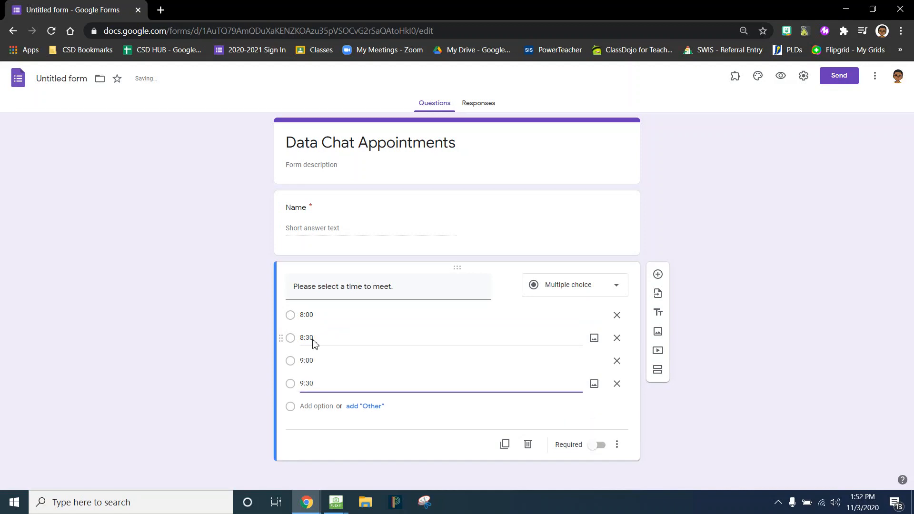
Add the options 10:00 and 10:30 to the meeting-time question and make the question required.
key(Return)
text(10)
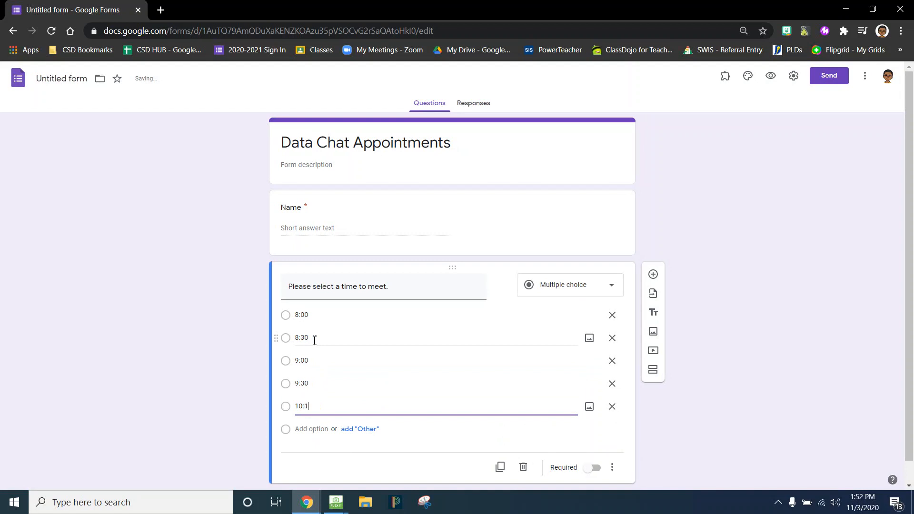
text(:00)
key(Return)
text(10:30)
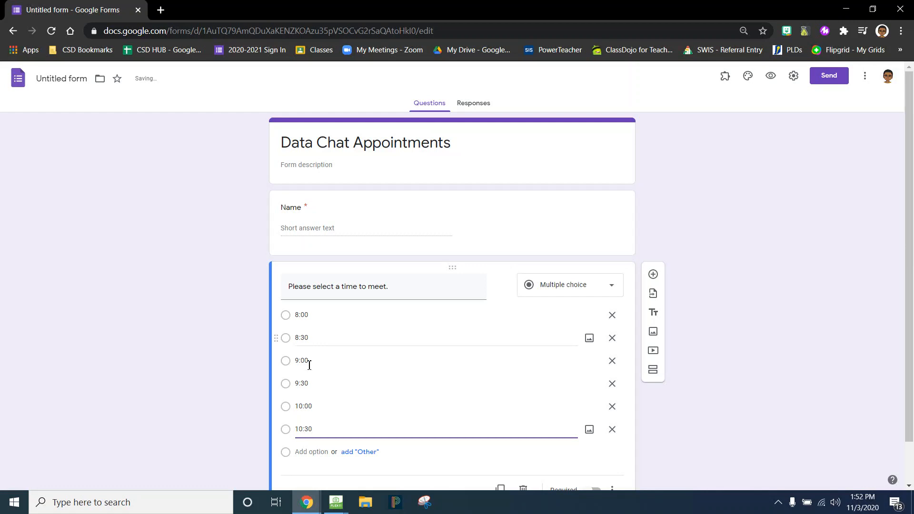
scroll(334, 285, down, 1)
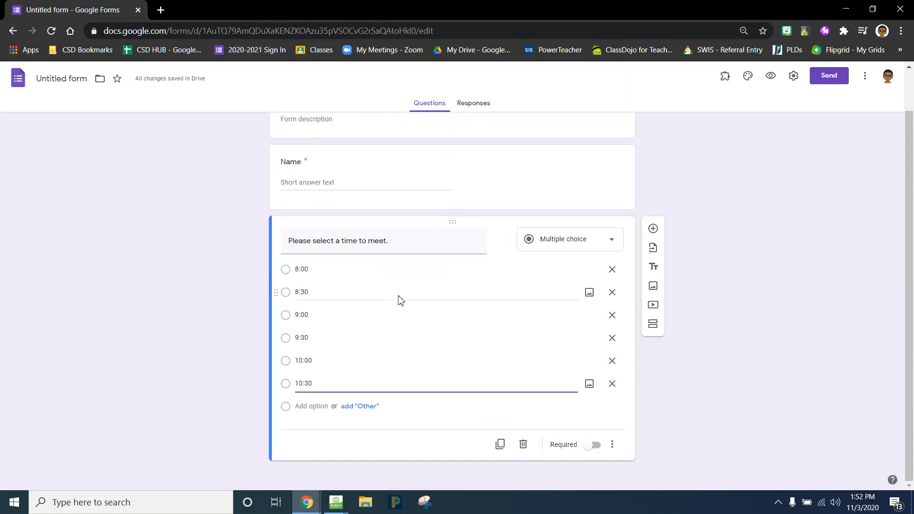
click(595, 445)
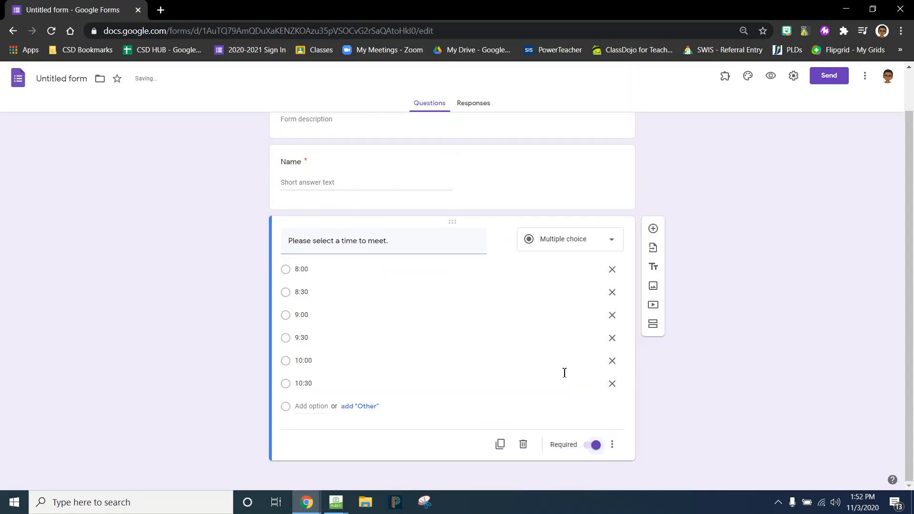
Enable Remove Choices for the "Please select a time to meet." question in the Choice Removal add-on's configuration, and close the add-on.
scroll(565, 373, up, 1)
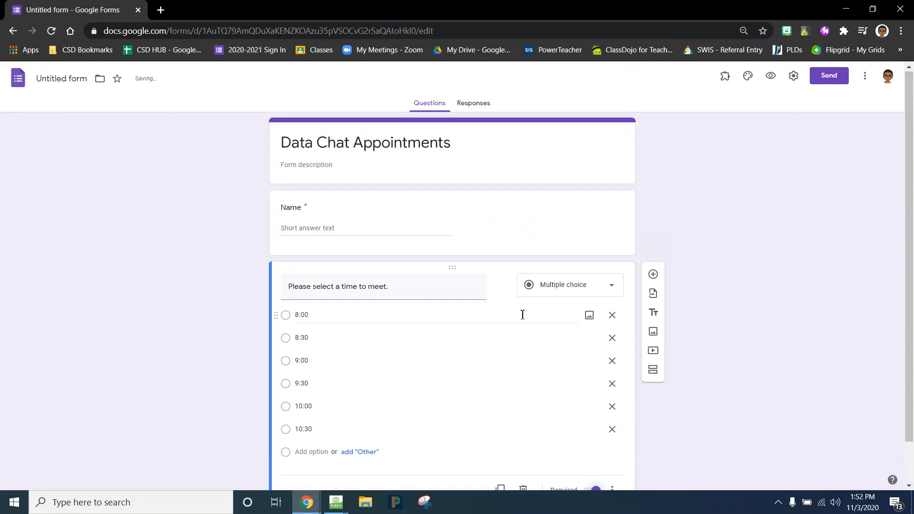
click(725, 77)
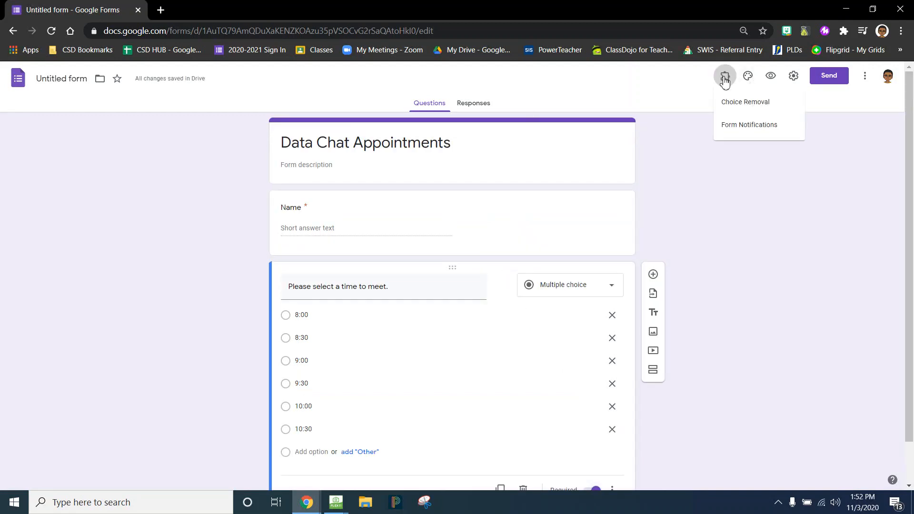
click(745, 106)
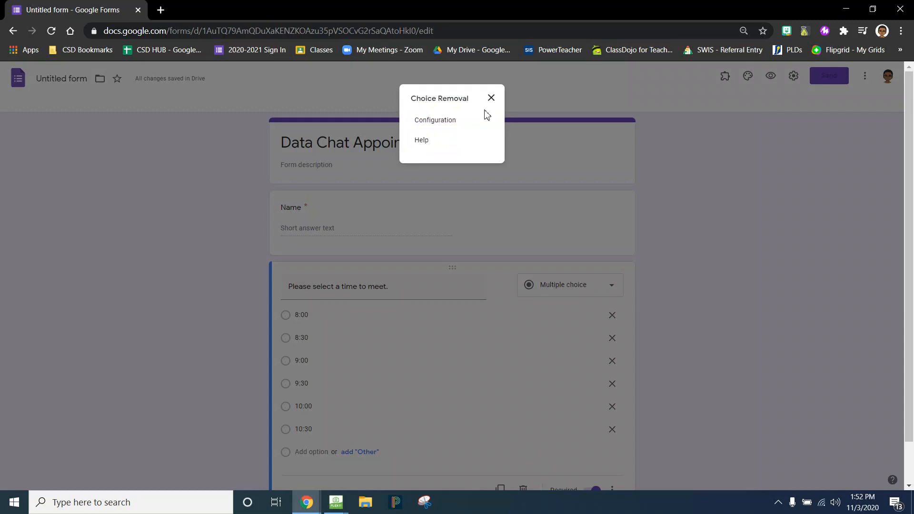
click(453, 123)
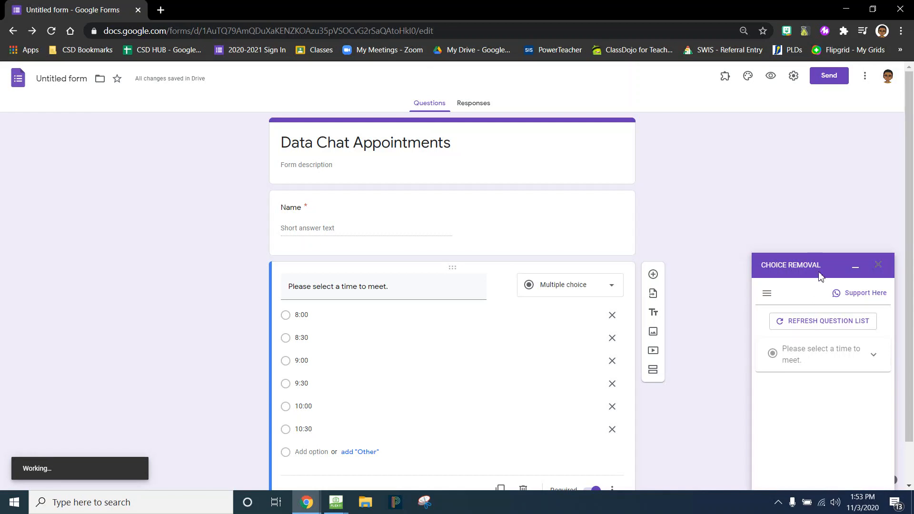
click(822, 350)
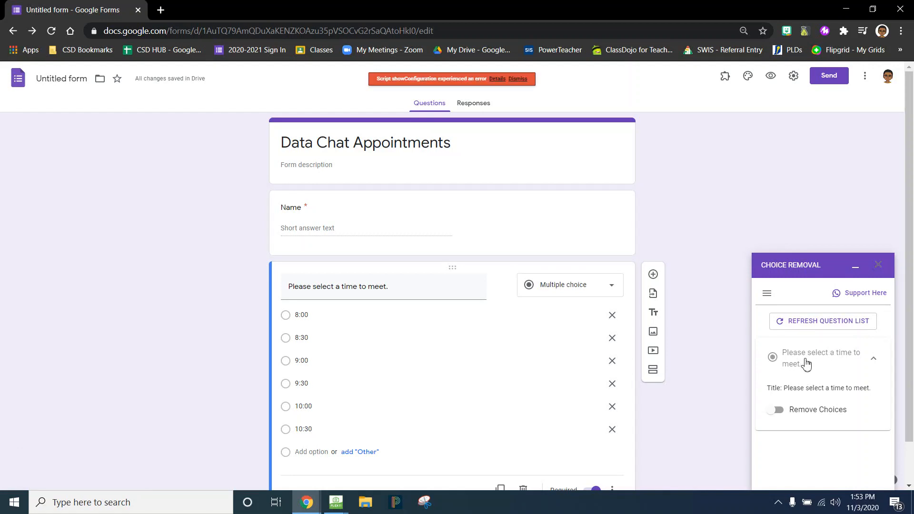
click(518, 79)
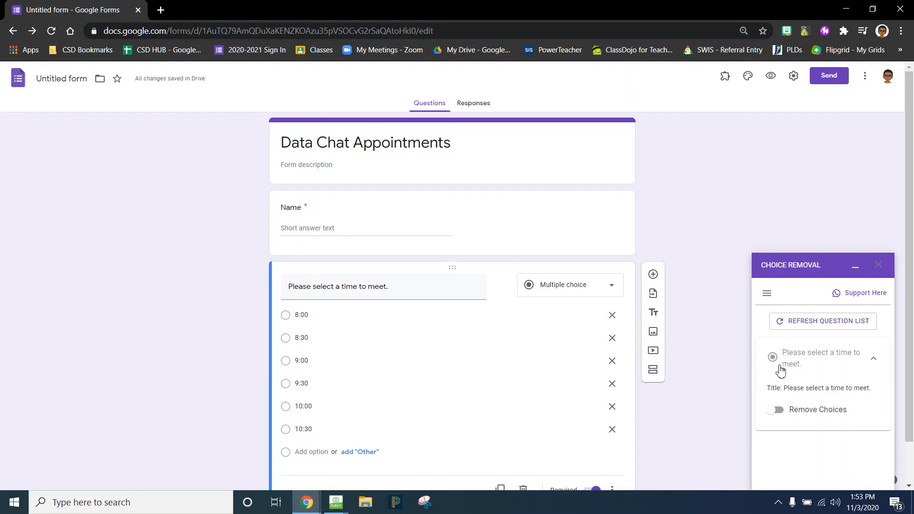
click(779, 410)
click(879, 265)
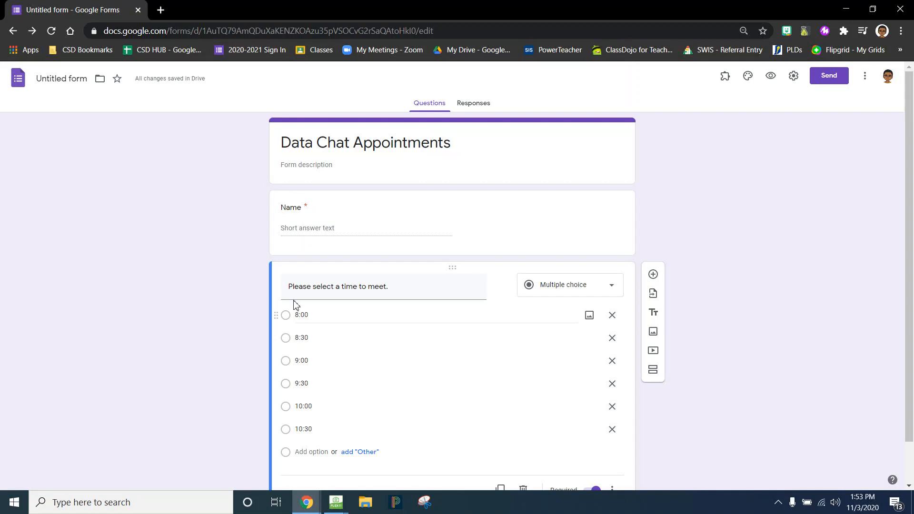
Preview the form and submit a test response with a respondent's name and the 8:00 time.
scroll(341, 359, down, 1)
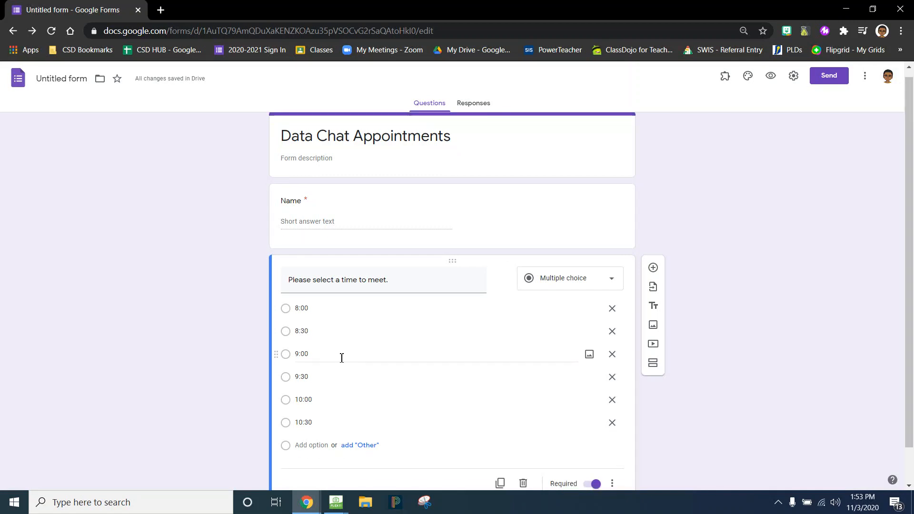
scroll(343, 362, up, 1)
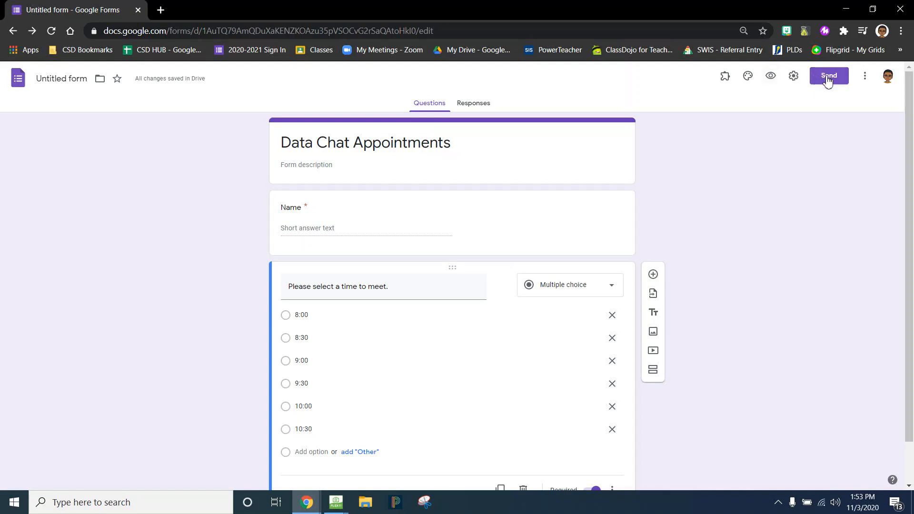
click(771, 76)
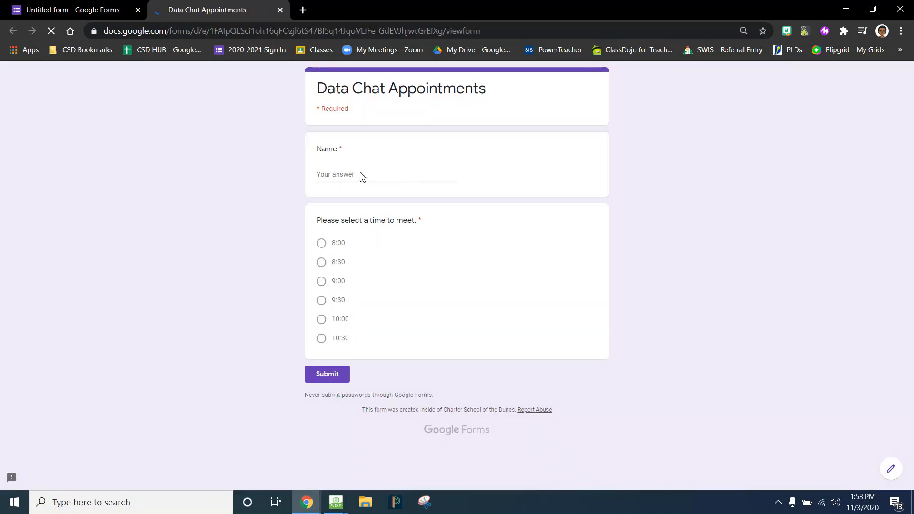
click(364, 173)
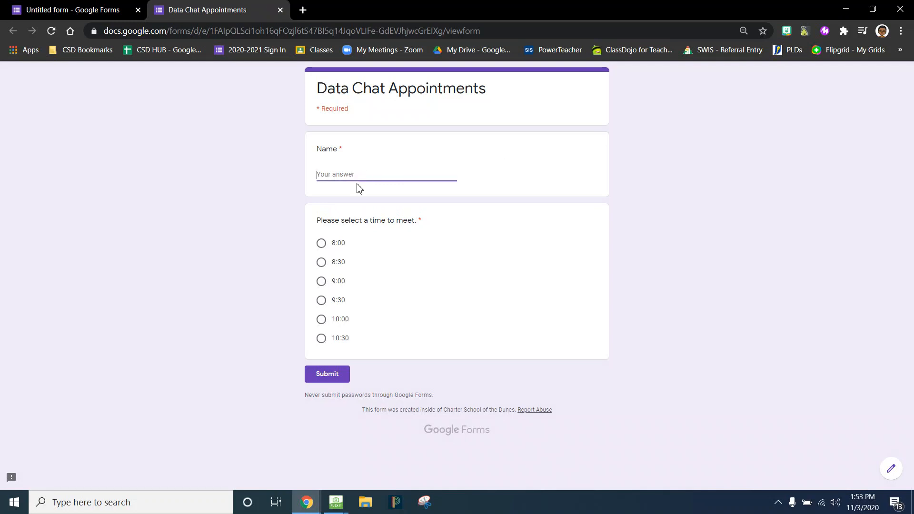
text(Dee)
click(322, 244)
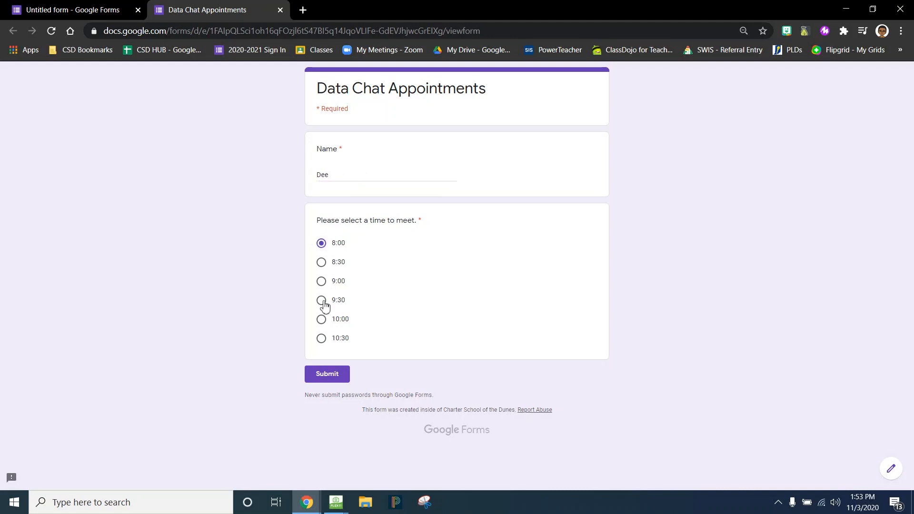
click(327, 374)
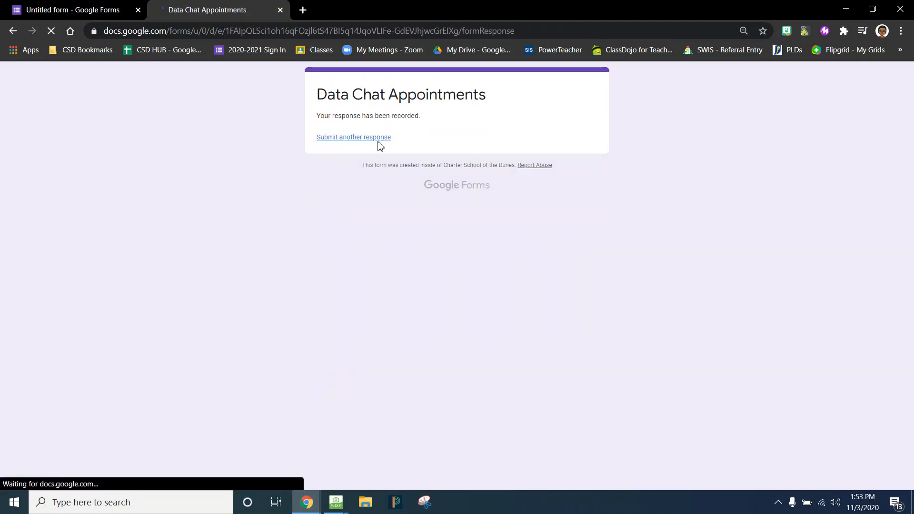
Try to submit another response with blank answers, and close the form preview.
click(376, 140)
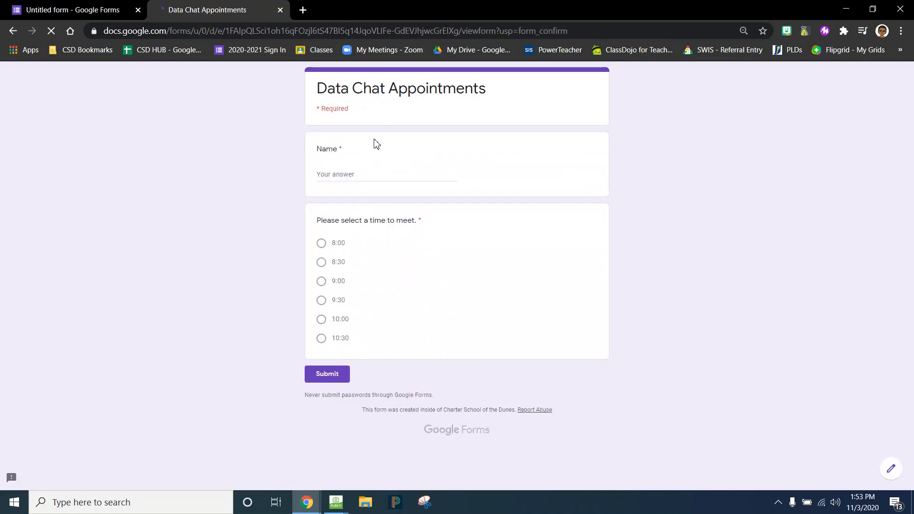
click(332, 375)
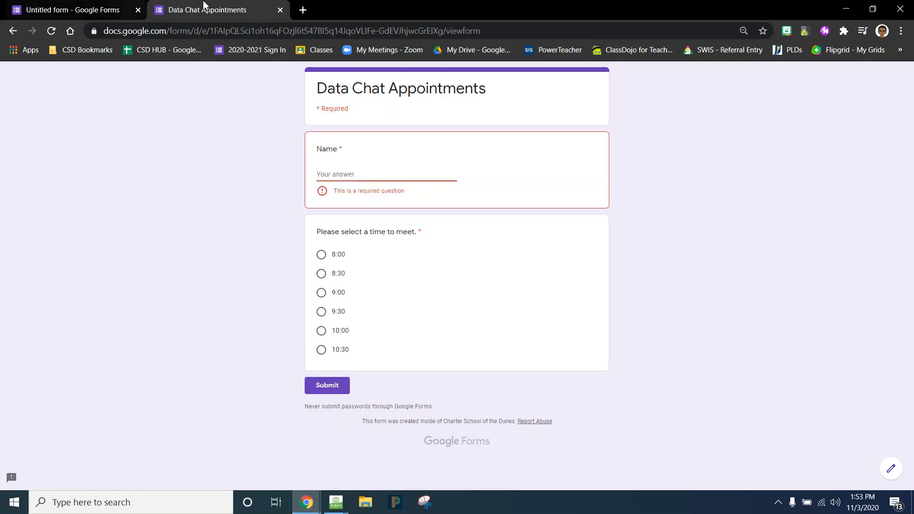
click(114, 8)
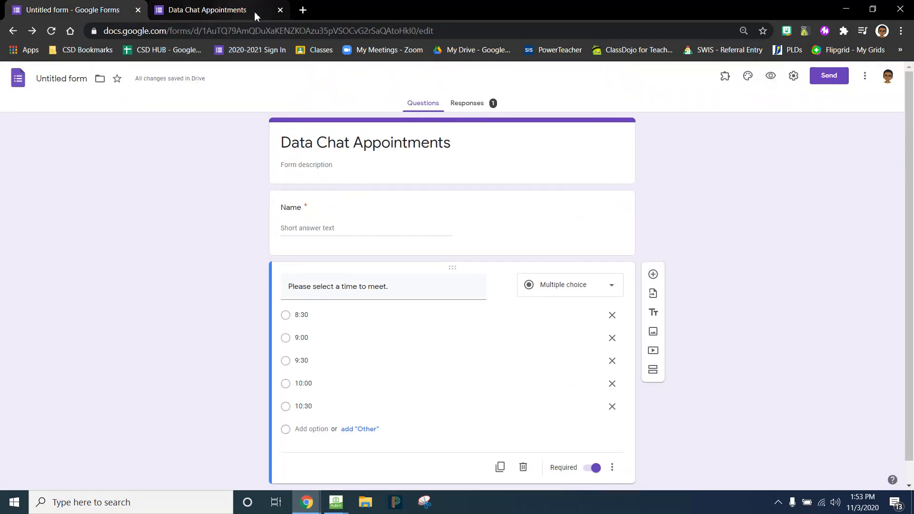
click(280, 10)
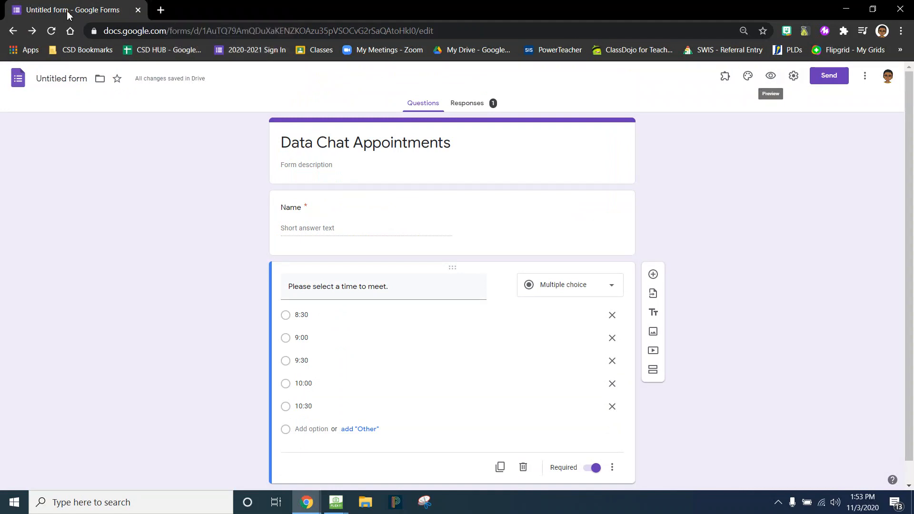
View the summary of the form's submitted responses to check the respondent's name and selected time.
click(478, 107)
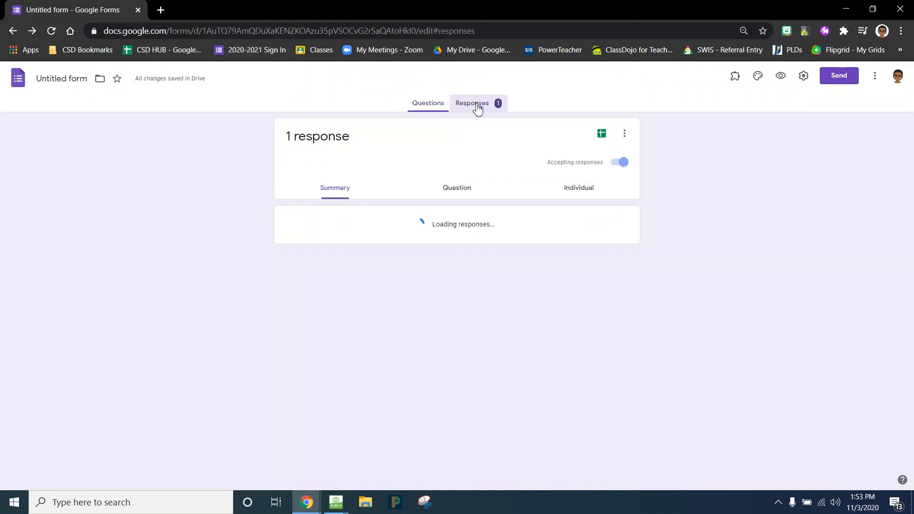
click(435, 105)
click(485, 102)
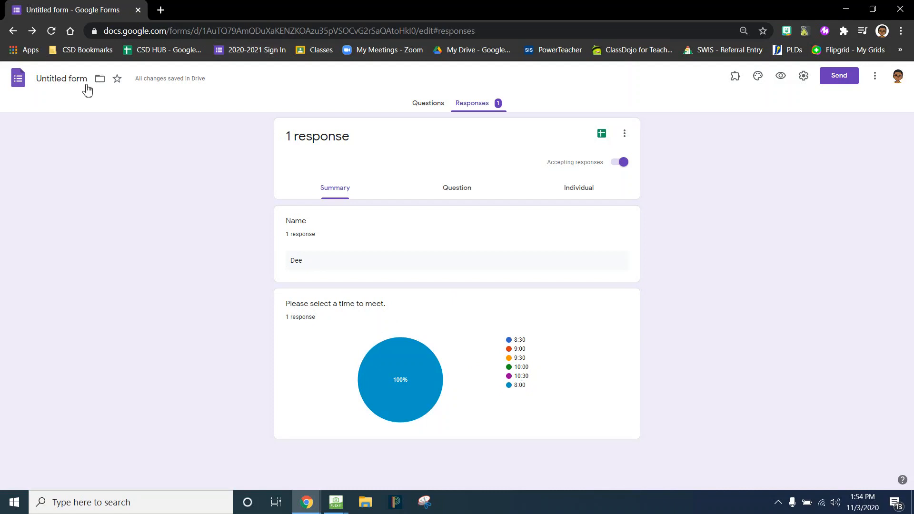
Preview the form, submit a test response with a respondent's name and the 10:00 time, and return to the form's questions.
click(782, 78)
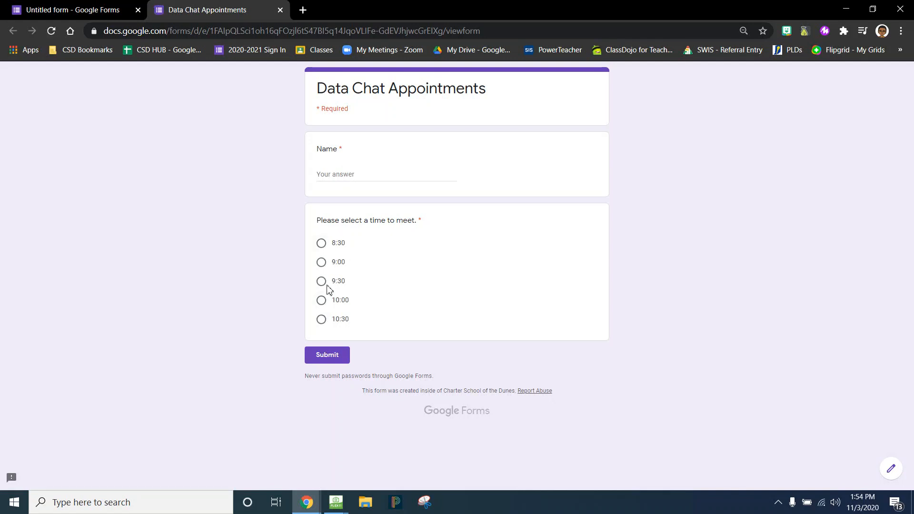
click(321, 300)
text(Tommy)
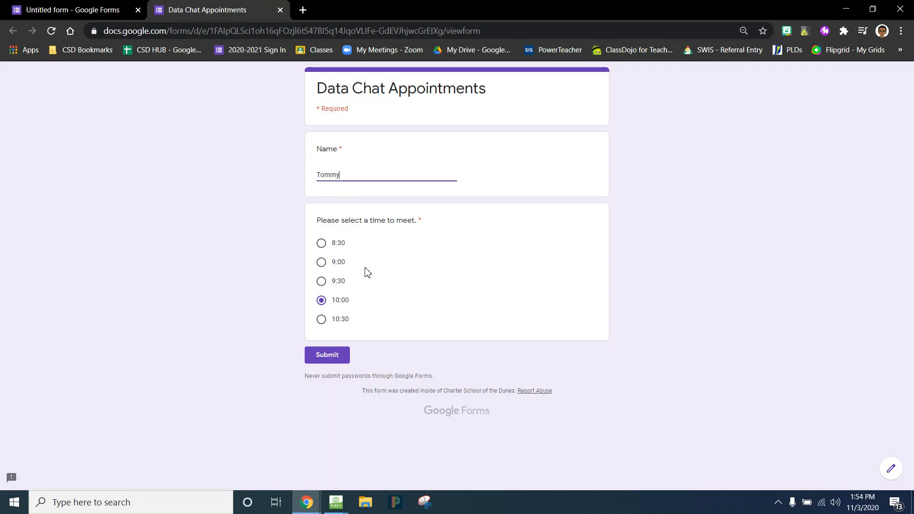
click(338, 358)
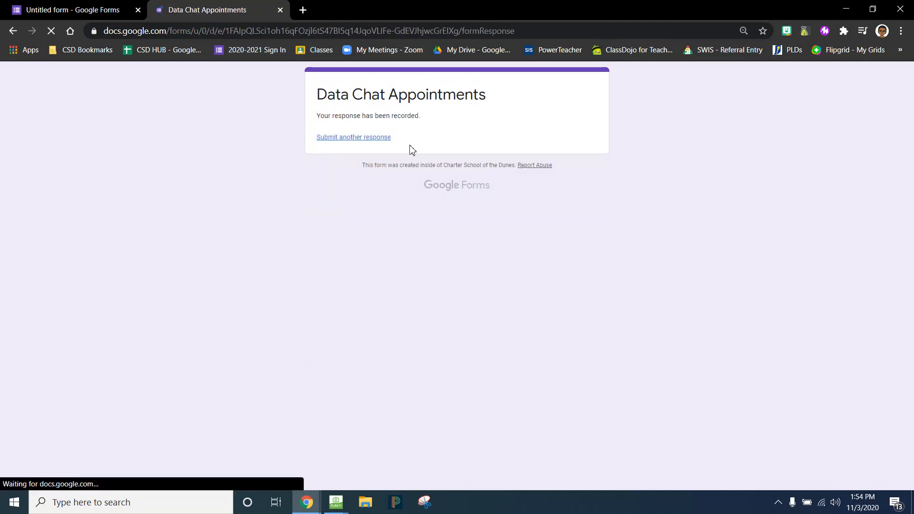
click(280, 10)
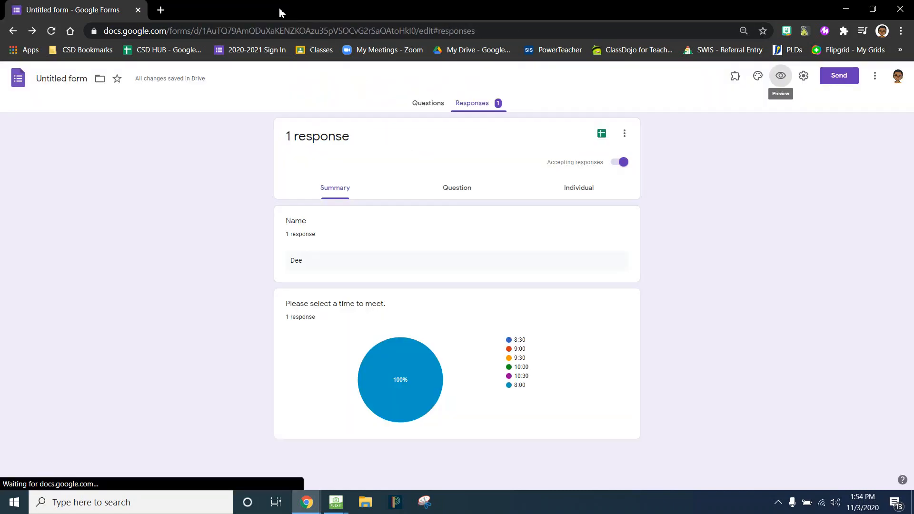
click(431, 109)
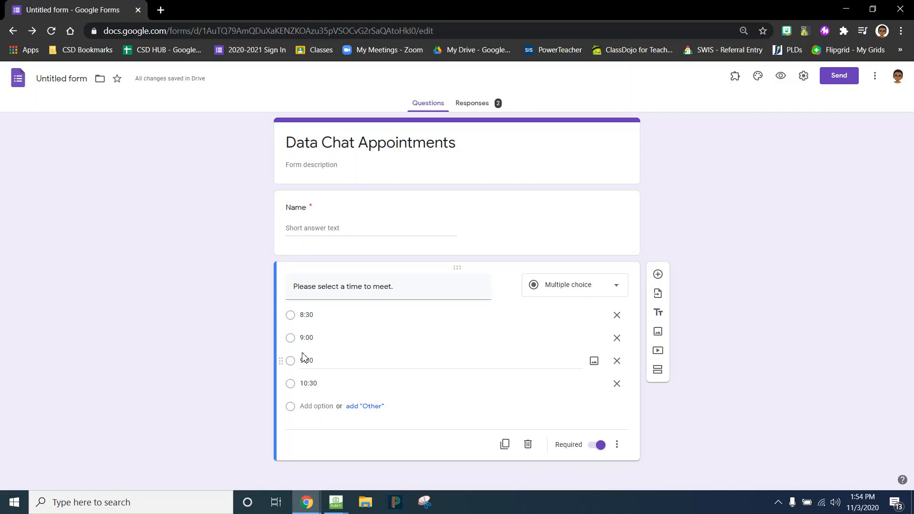
click(313, 237)
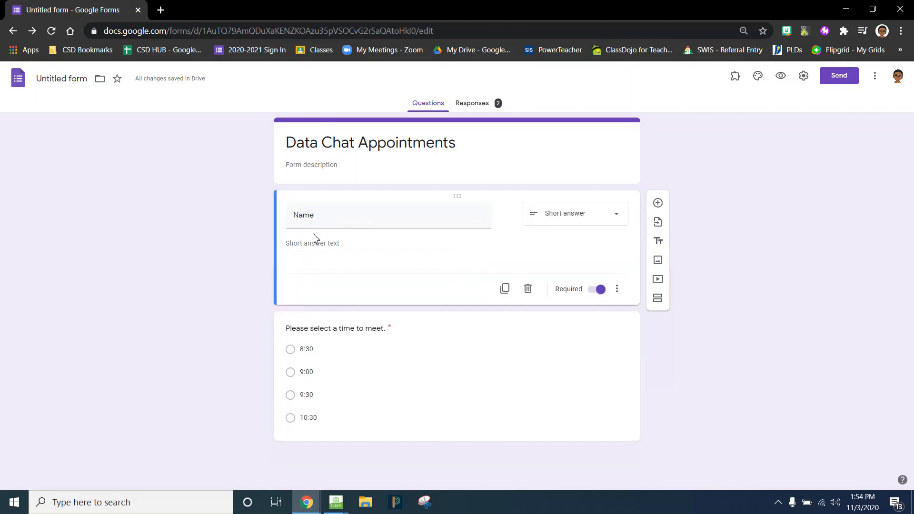
double_click(314, 215)
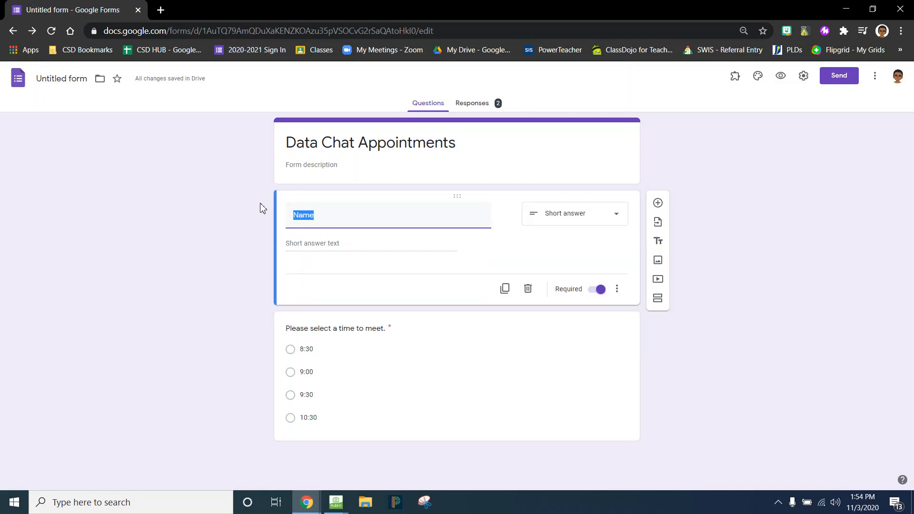
text(Jessica)
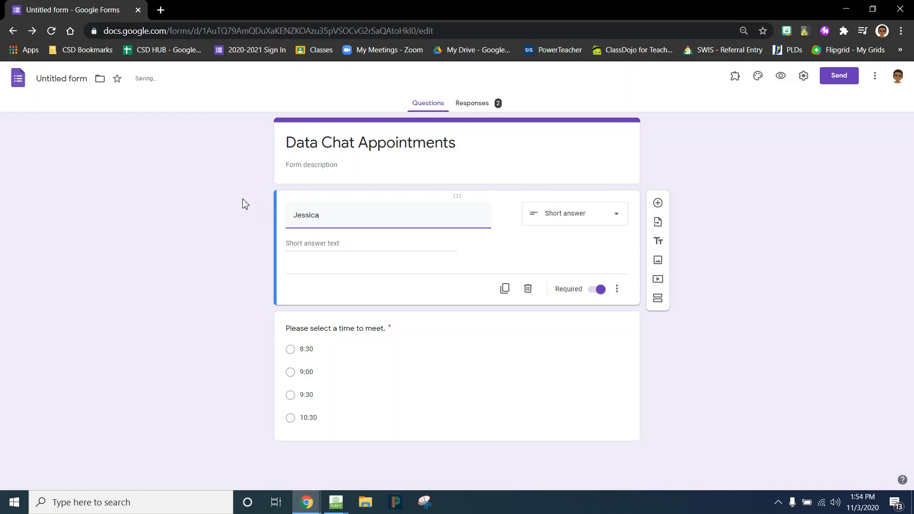
click(291, 356)
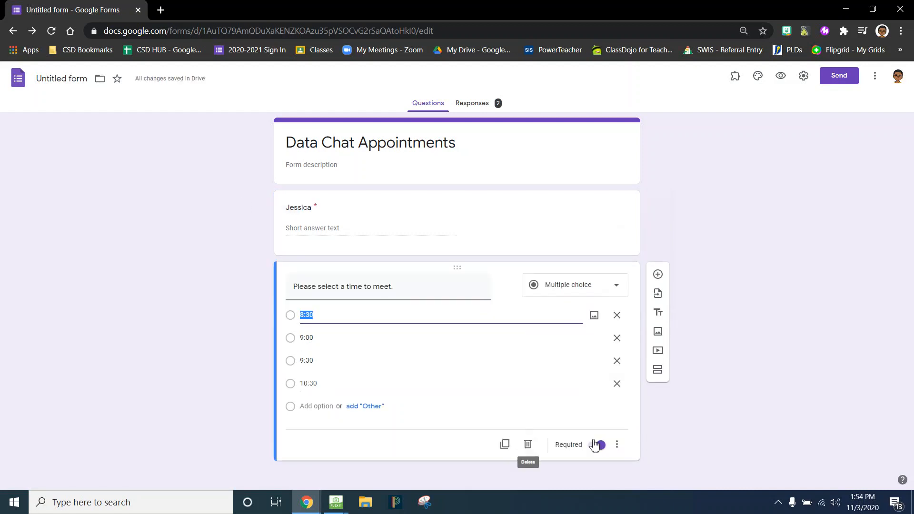
click(827, 80)
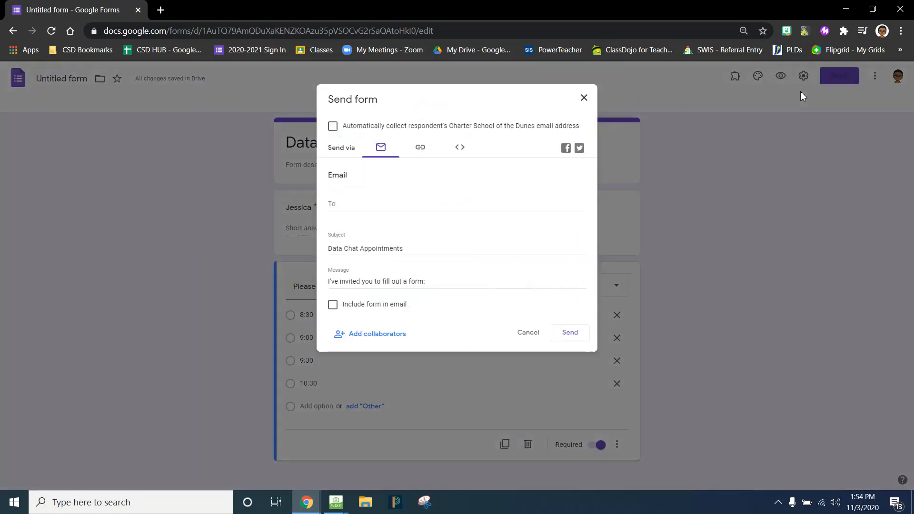
click(584, 97)
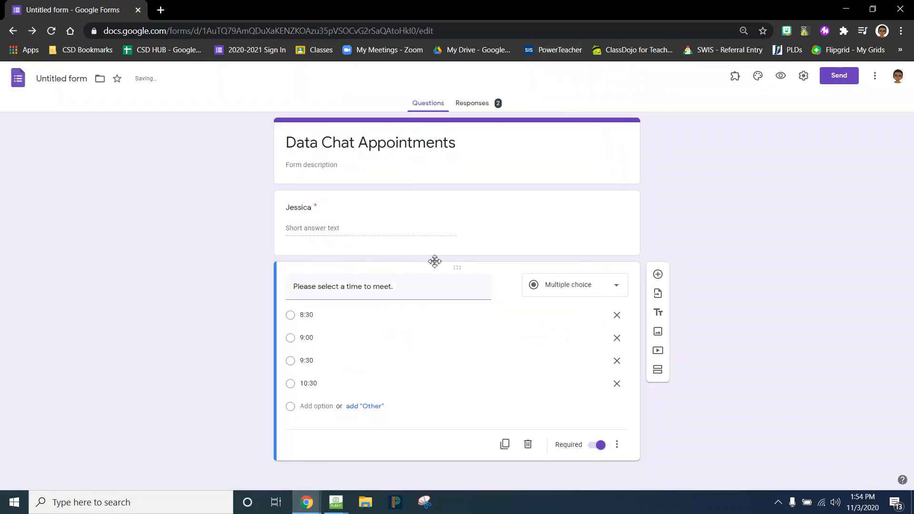
click(366, 226)
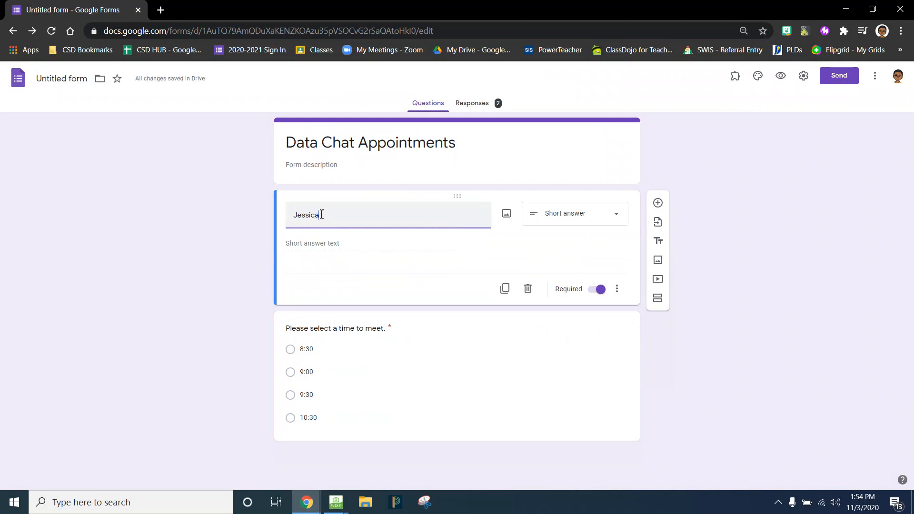
drag(319, 215, 281, 223)
text(Name)
click(372, 244)
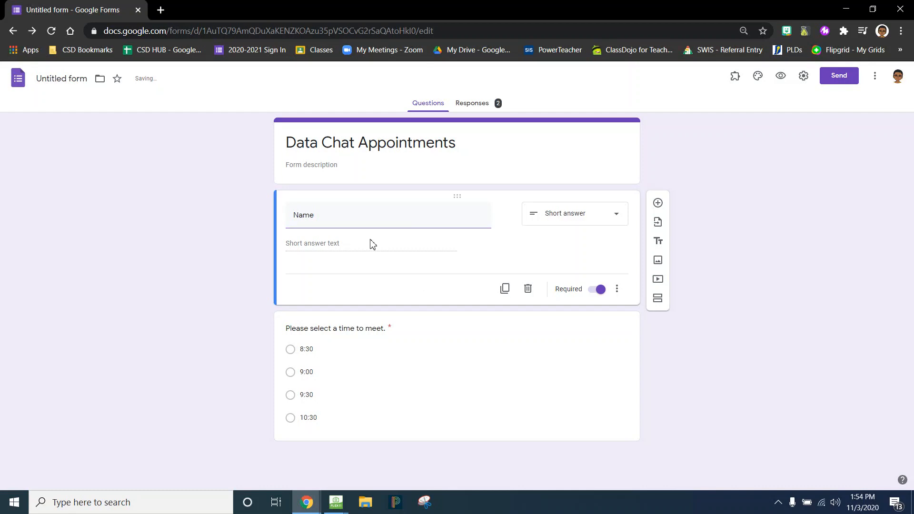
Preview the form, submit a test response with another respondent's name and the 9:00 time, and close the preview.
click(780, 76)
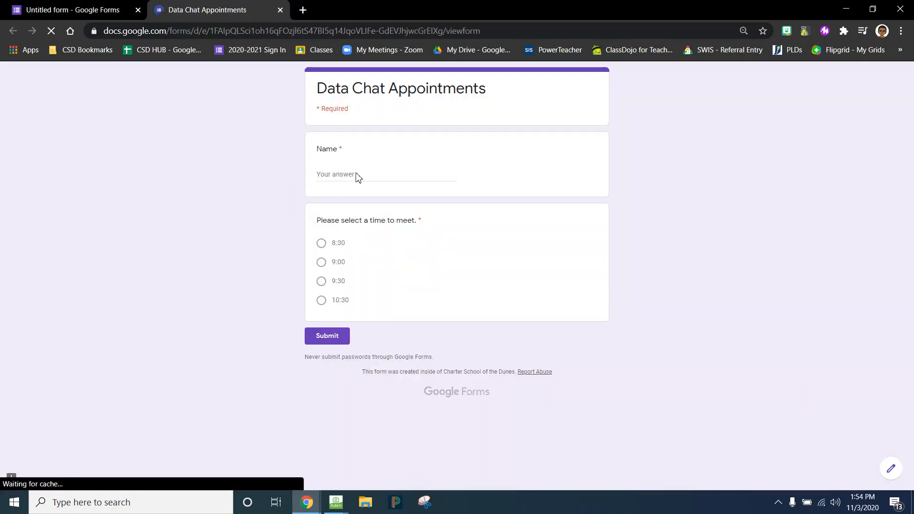
click(328, 176)
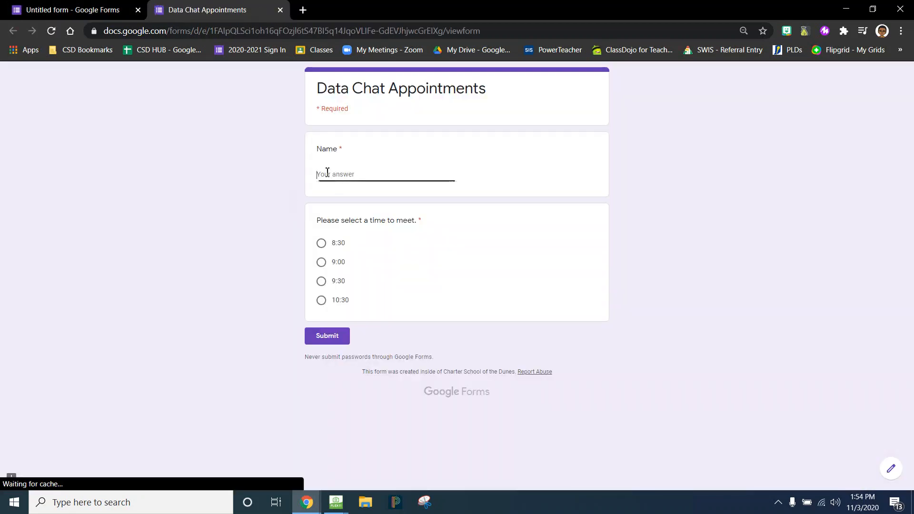
text(Jessica)
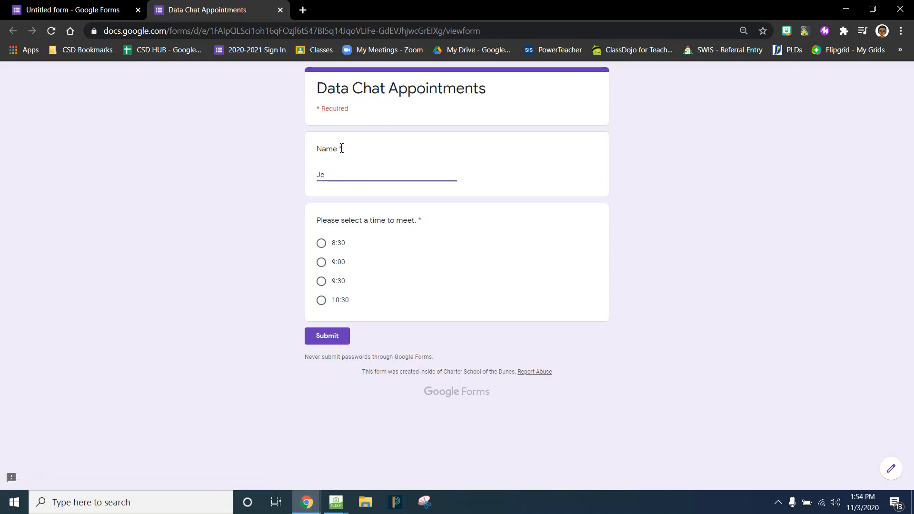
click(322, 263)
click(328, 336)
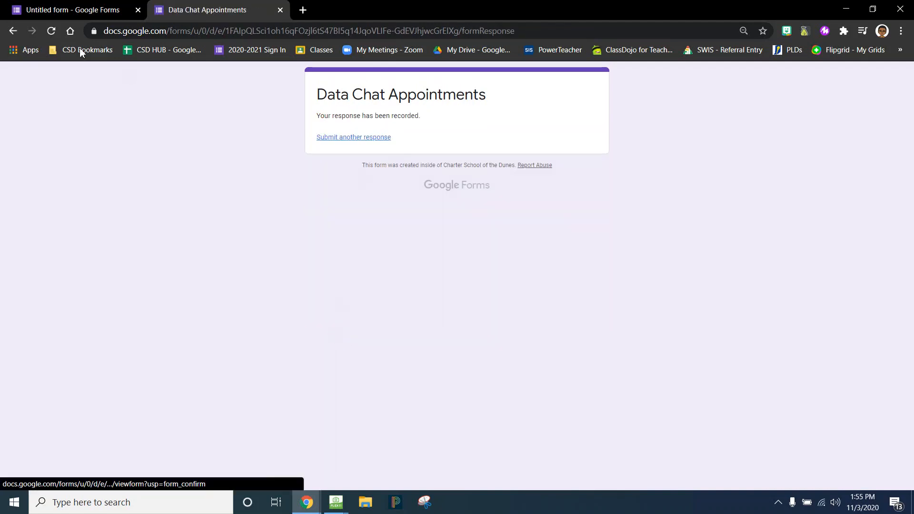
click(280, 10)
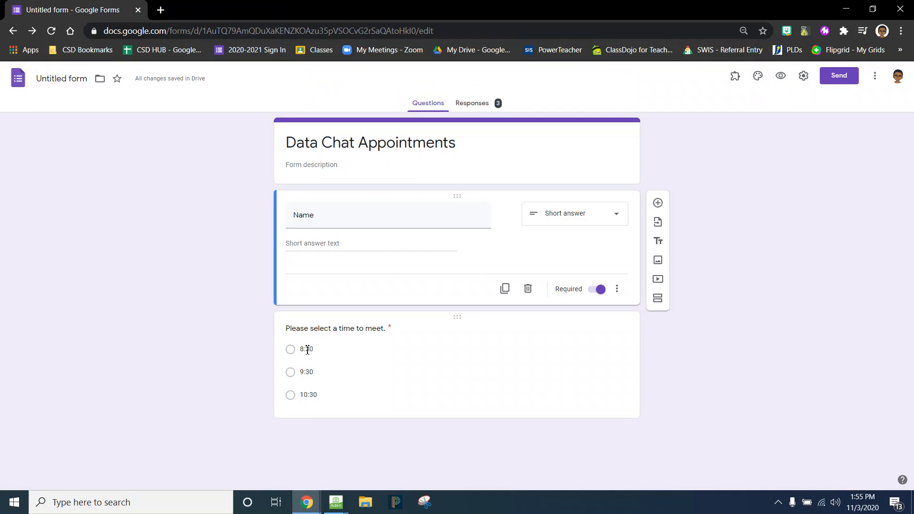
Review the submitted responses in the summary, by-question and individual views to check who chose which time.
click(469, 105)
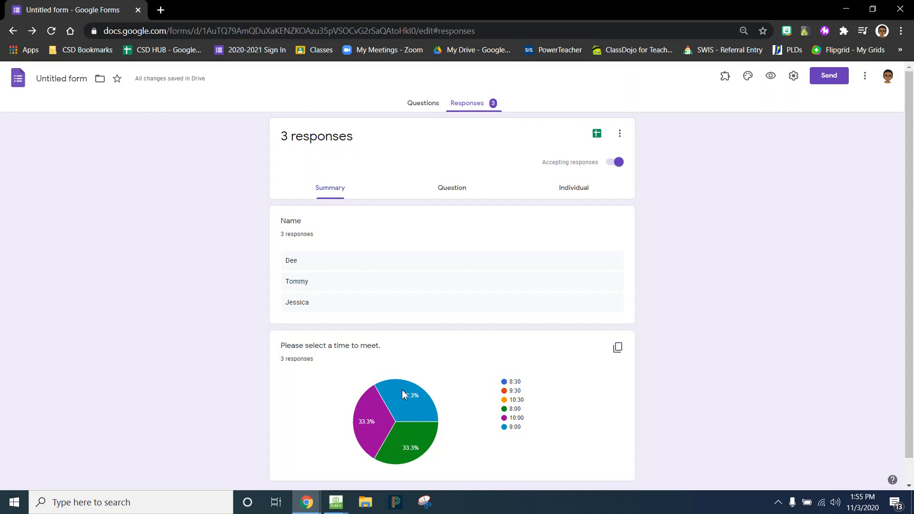
mouse_move(390, 390)
scroll(384, 375, down, 1)
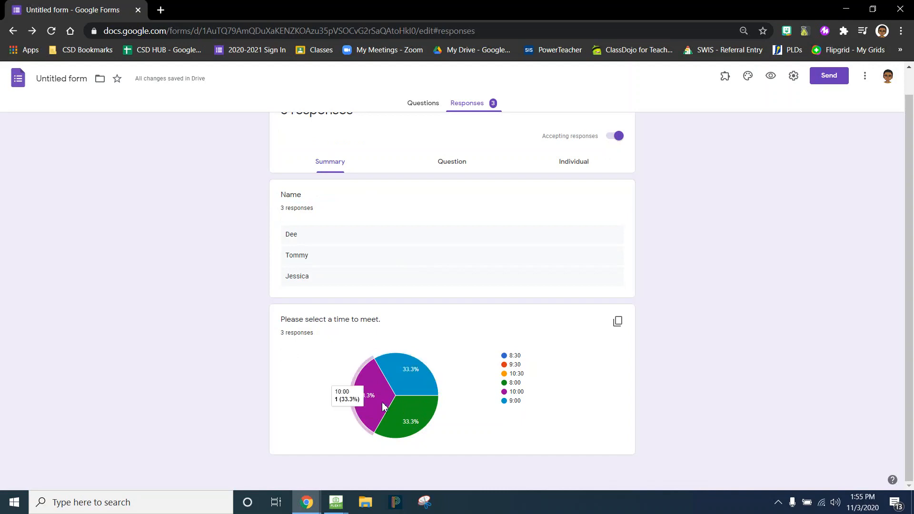
click(452, 163)
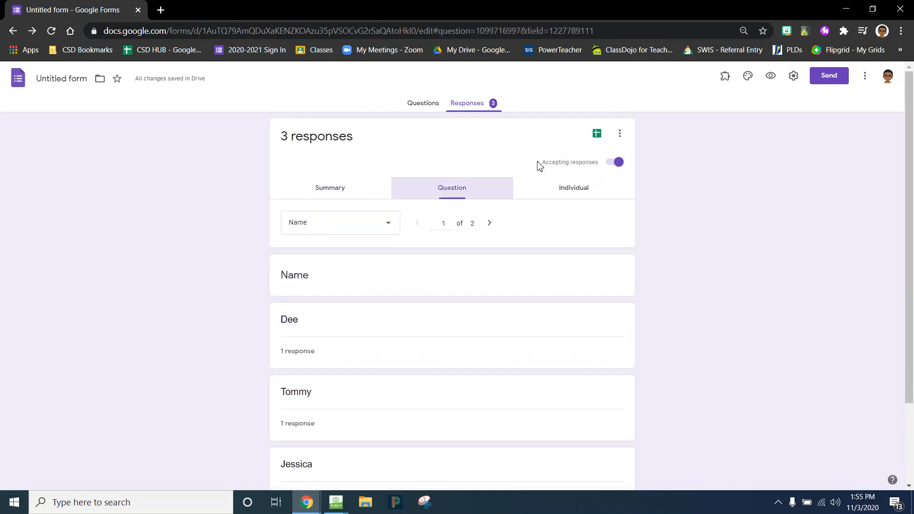
scroll(570, 210, down, 2)
scroll(570, 206, up, 2)
click(569, 190)
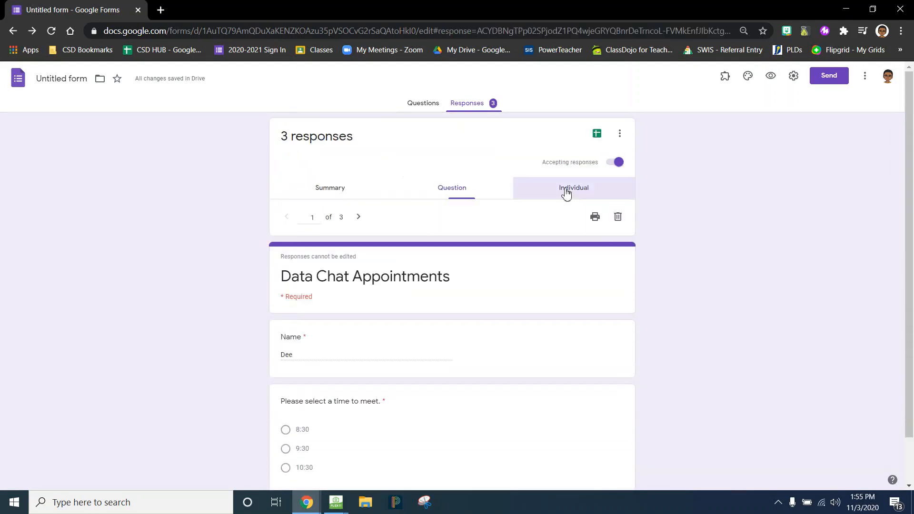
scroll(455, 259, down, 1)
scroll(461, 254, up, 1)
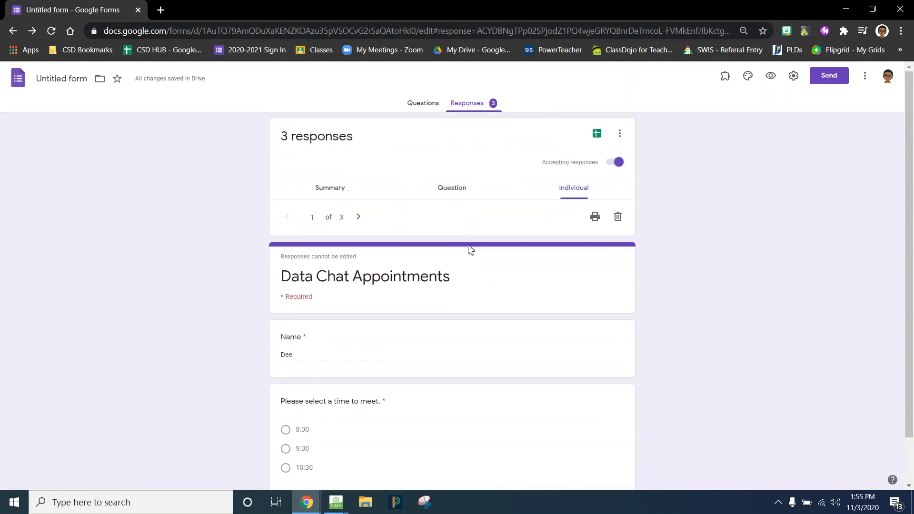
Download the form's responses as a .csv file and open the downloaded Untitled form.csv.zip archive.
click(620, 133)
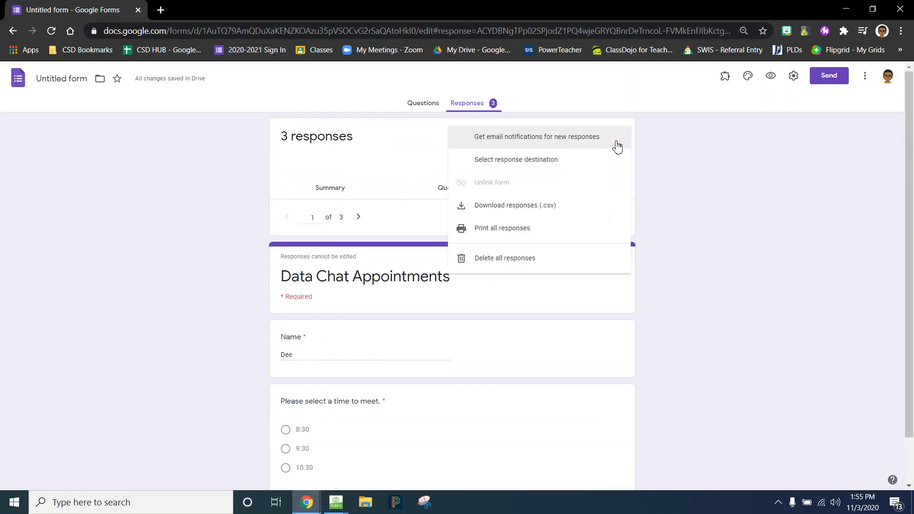
click(514, 208)
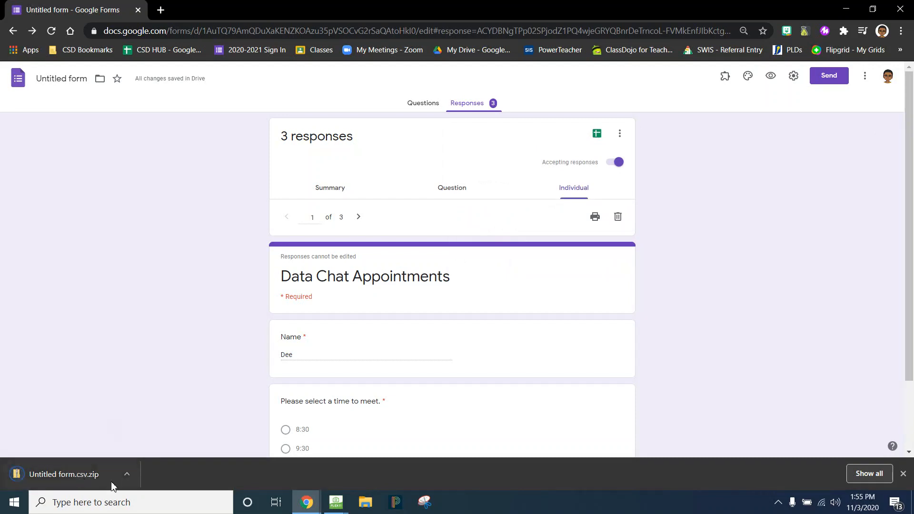
click(127, 474)
click(161, 410)
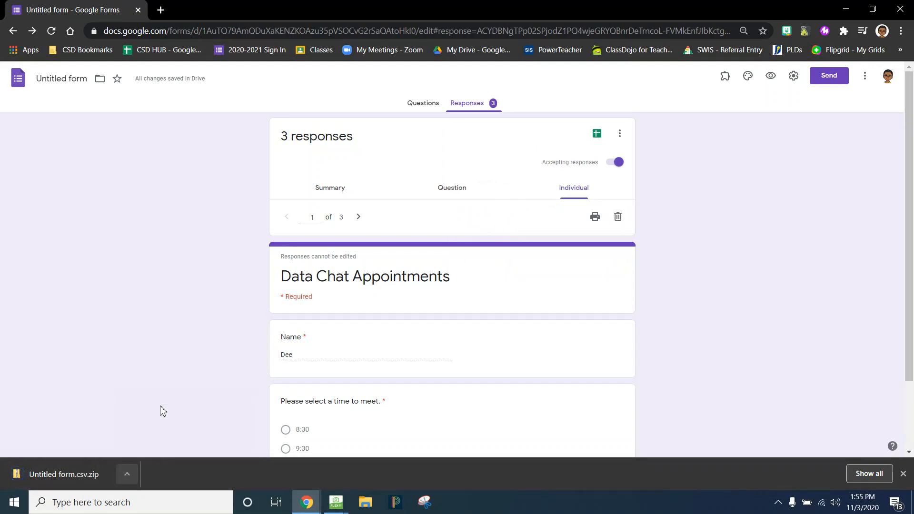
click(126, 474)
click(148, 399)
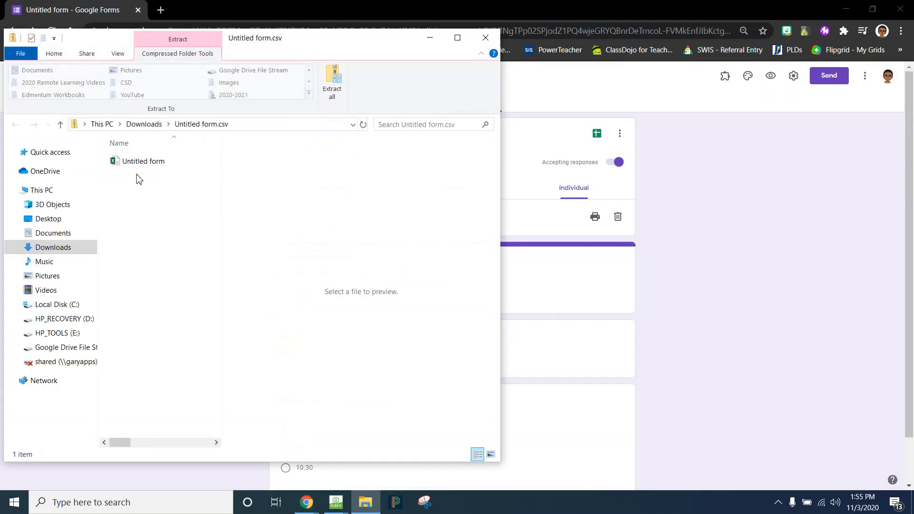
Open the Untitled form file in Excel to examine the respondents' selected times, and close the spreadsheet and its folder.
double_click(136, 161)
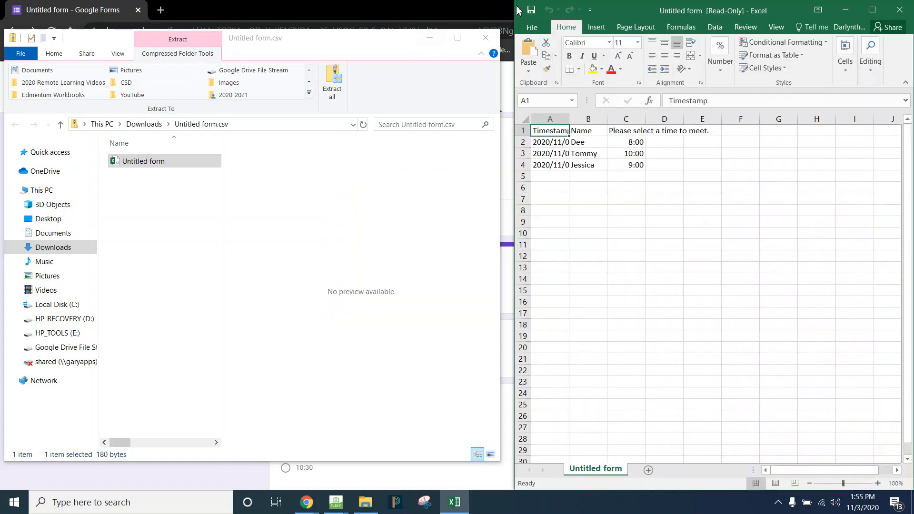
drag(517, 3, 146, 10)
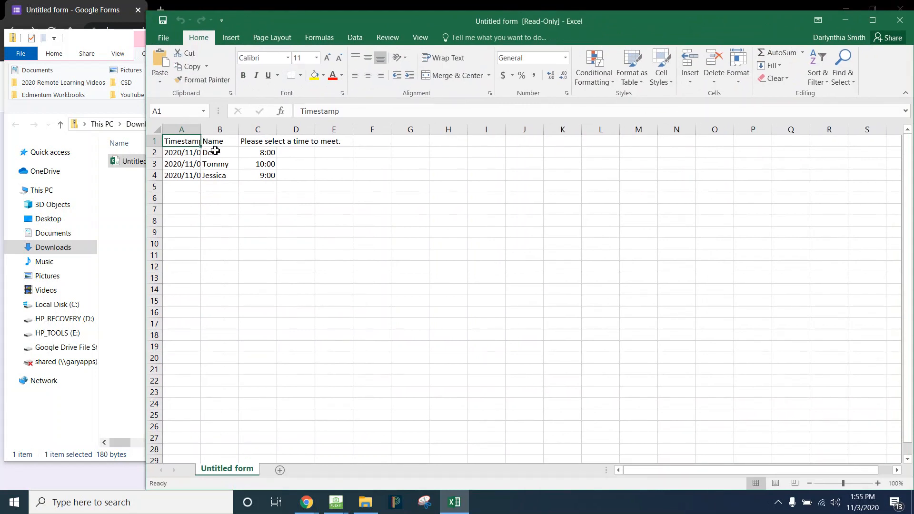
click(264, 131)
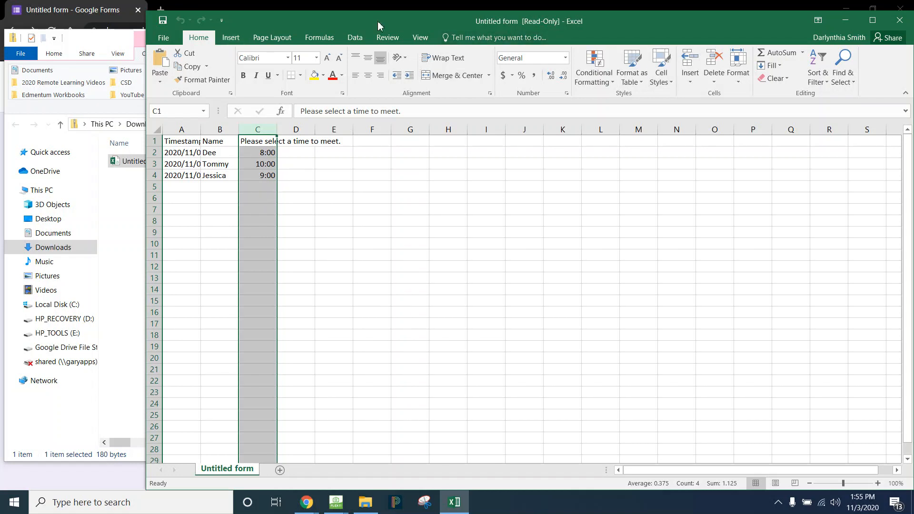
click(899, 20)
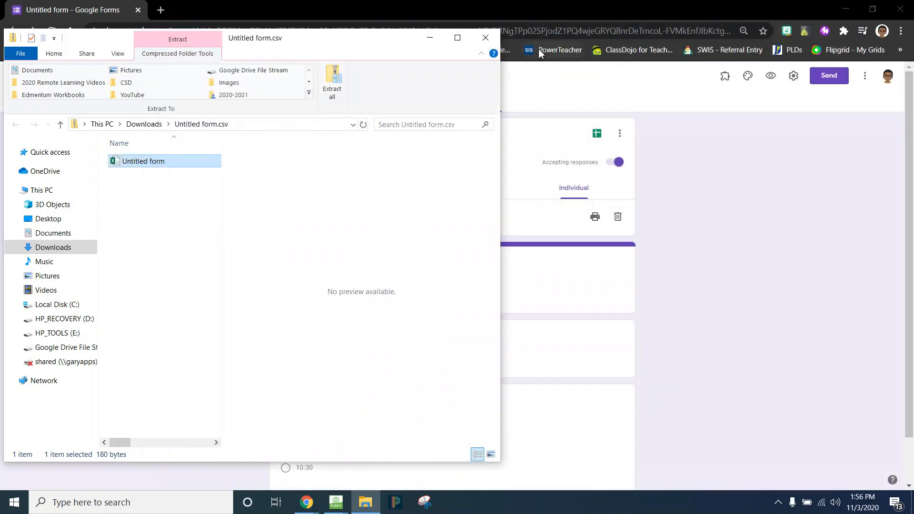
click(485, 39)
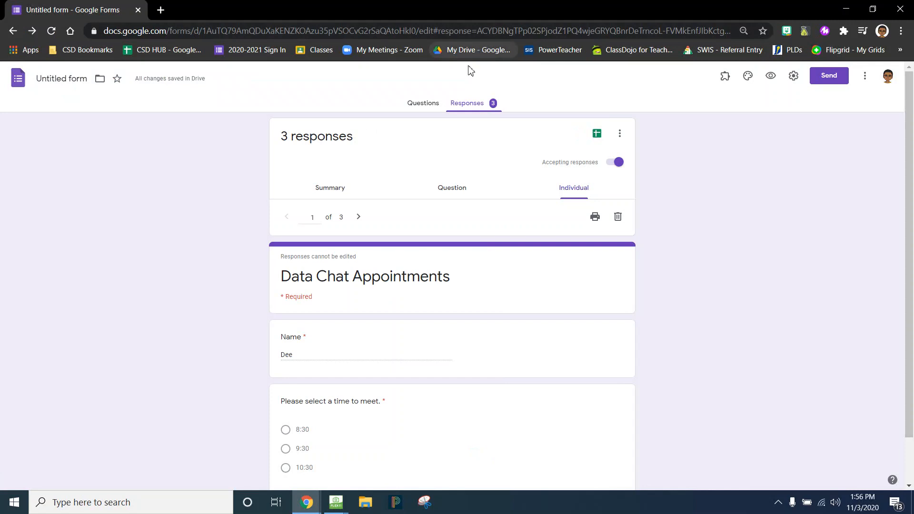
Delete all of the form's submitted responses and return to the form's questions.
click(626, 136)
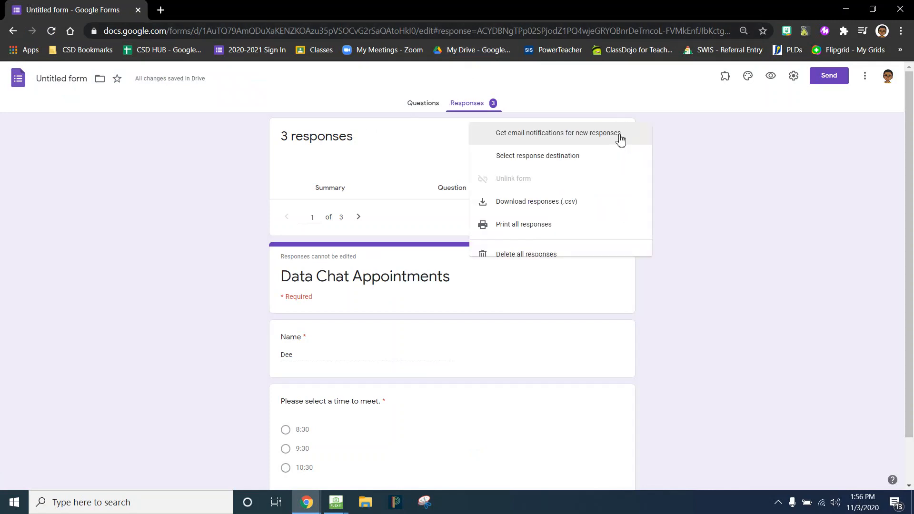
click(505, 265)
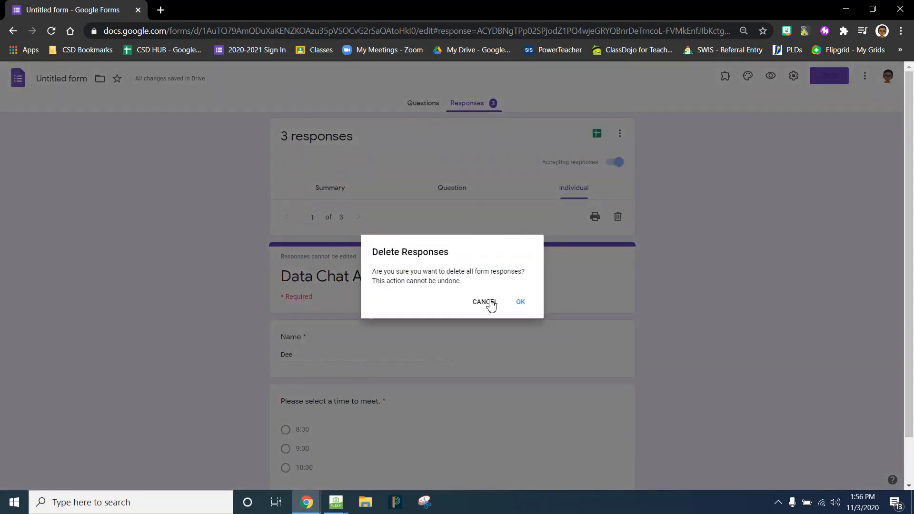
click(523, 306)
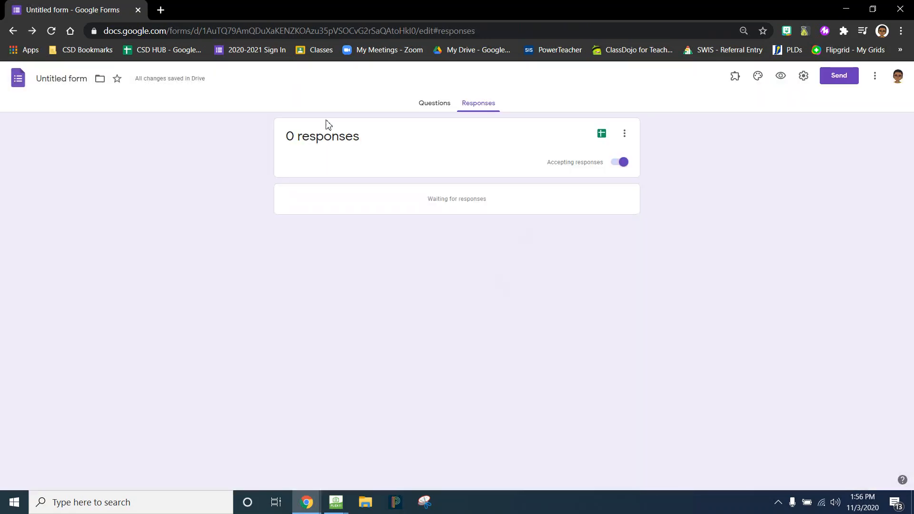
click(435, 104)
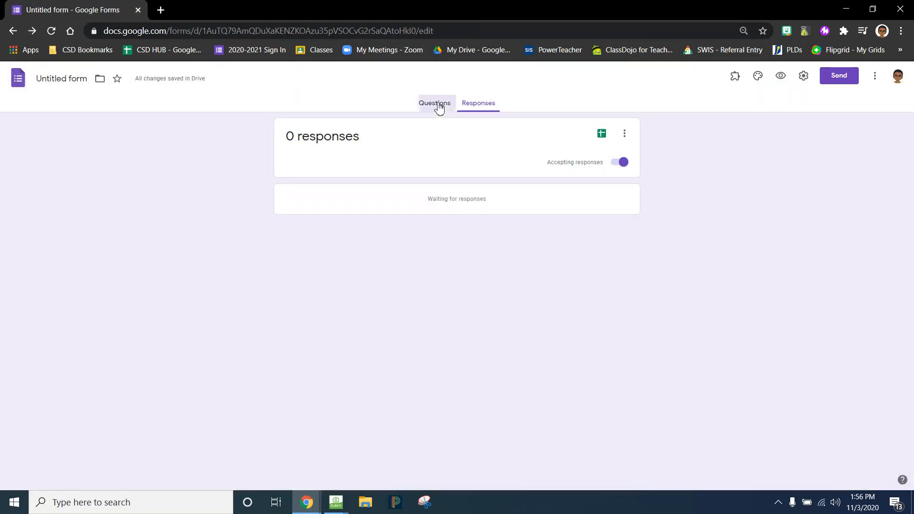